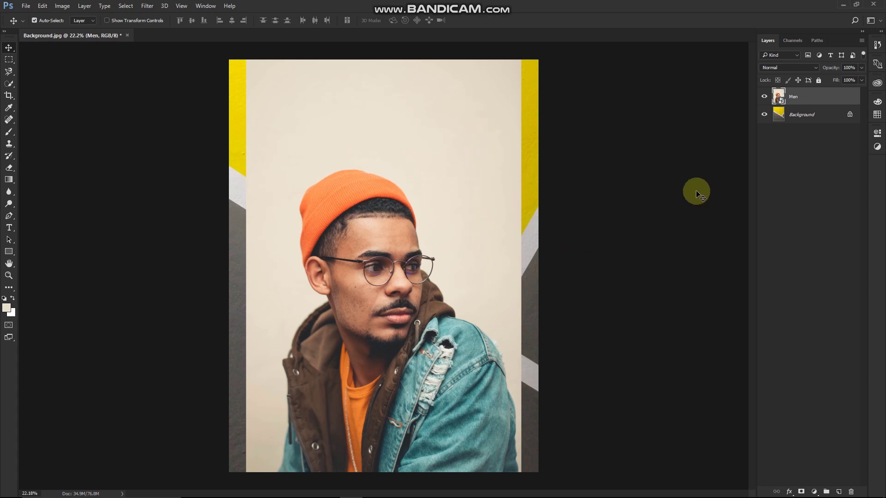
Delete the Men layer from the composition and open Men.jpg as a separate document
{"action": "left_click_drag", "start_coordinate": [817, 98], "coordinate": [852, 489]}
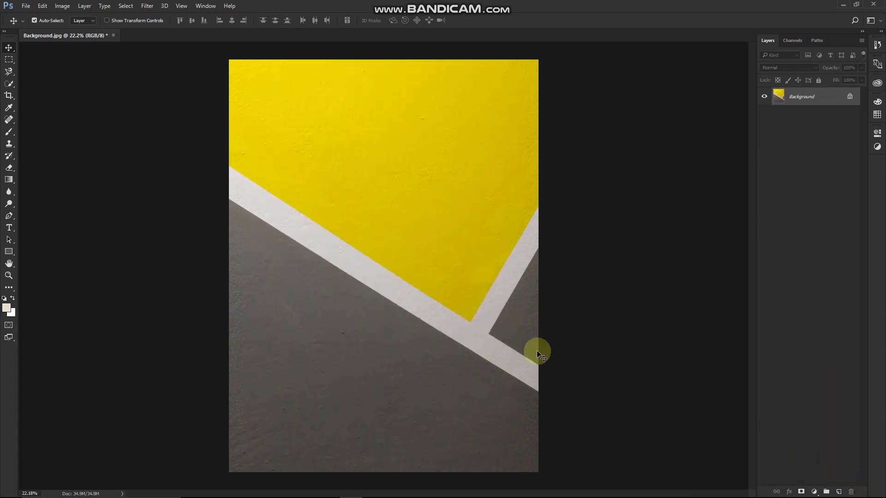
{"action": "left_click", "coordinate": [24, 7]}
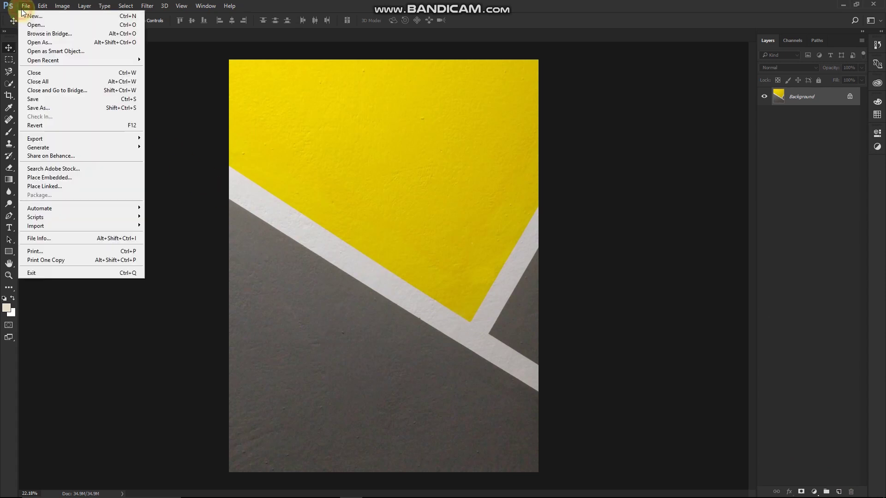
{"action": "left_click", "coordinate": [27, 24]}
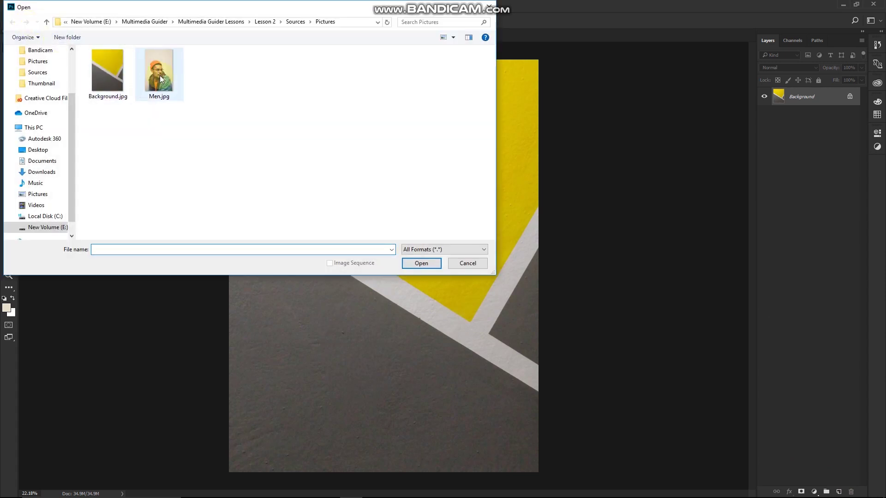
{"action": "left_click", "coordinate": [164, 76]}
{"action": "left_click", "coordinate": [417, 264]}
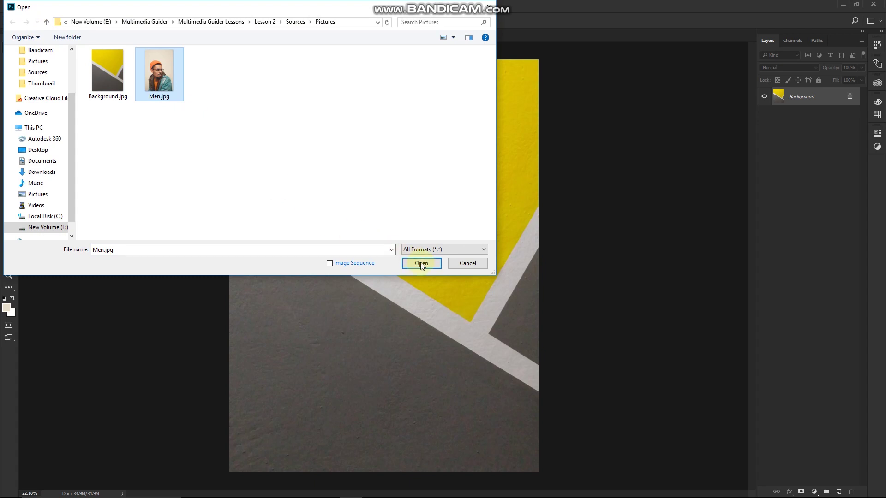
{"action": "left_click", "coordinate": [426, 264]}
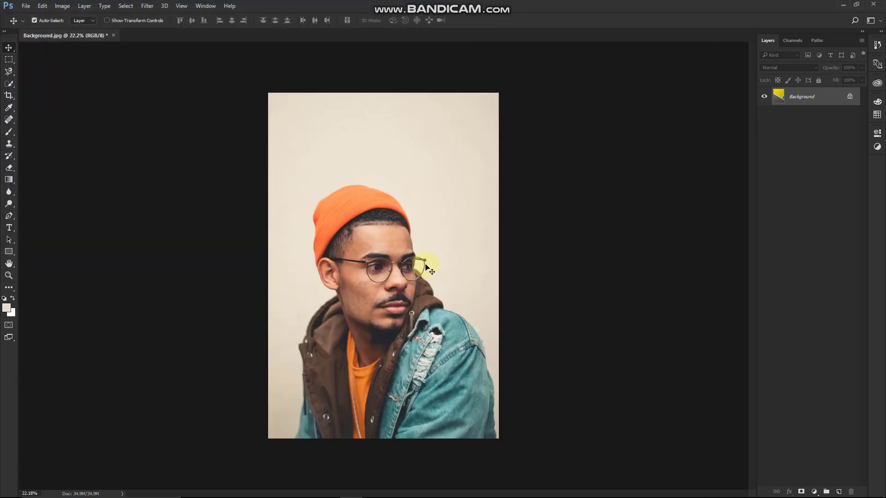
{"action": "scroll", "coordinate": [426, 267], "scroll_direction": "up", "scroll_amount": 2}
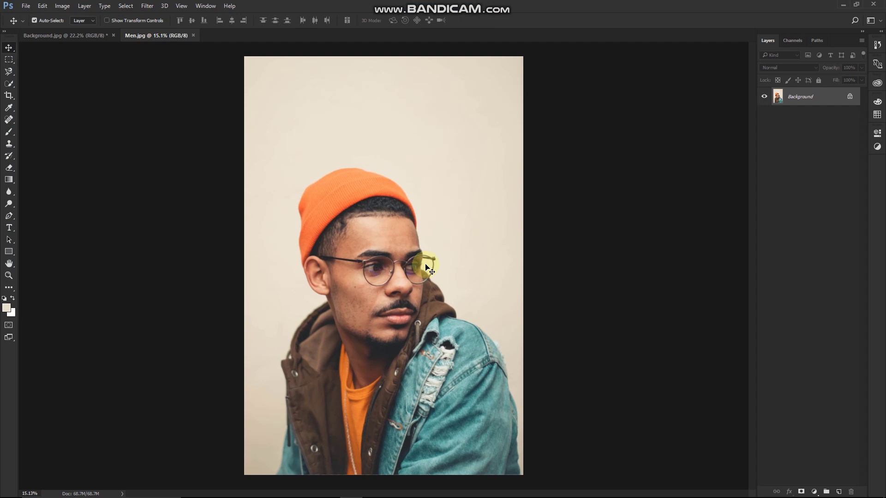
Activate the Quick Selection tool and reset its options to the defaults
{"action": "left_click", "coordinate": [10, 85]}
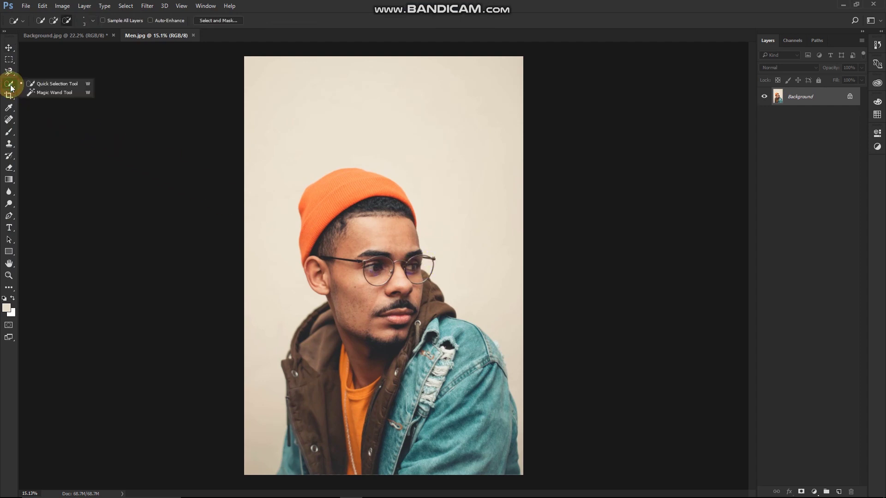
{"action": "left_click", "coordinate": [64, 84]}
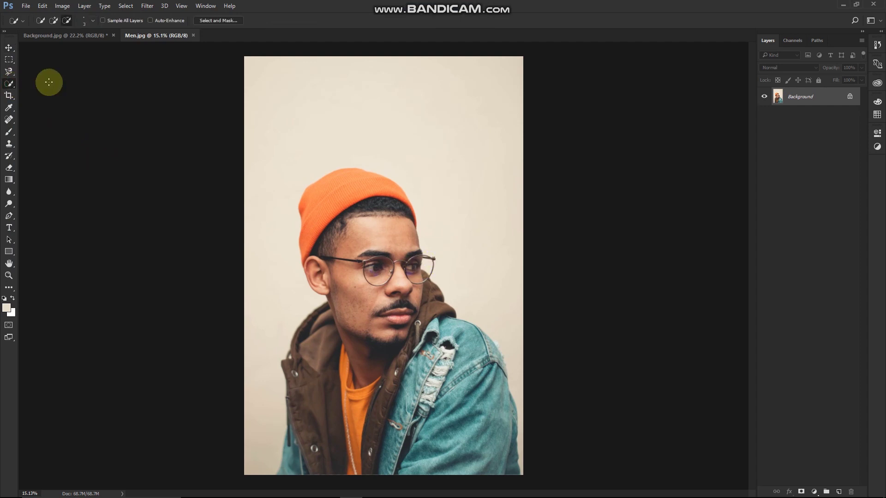
{"action": "right_click", "coordinate": [22, 18]}
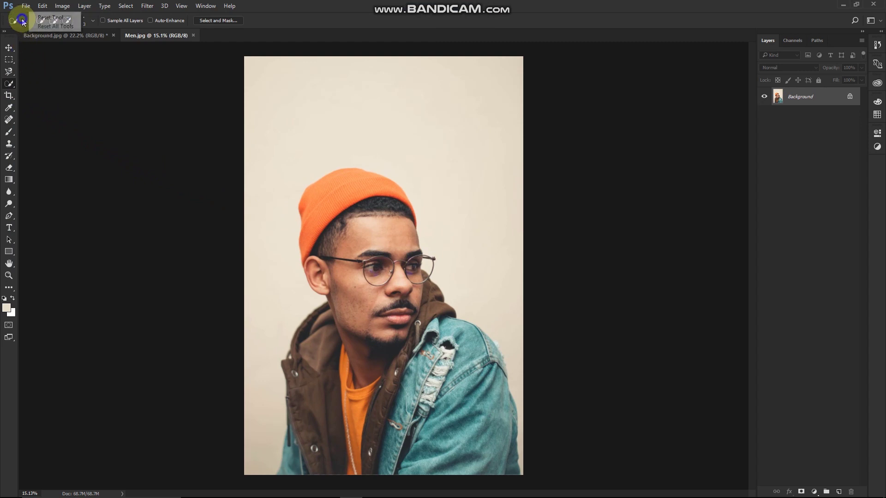
{"action": "left_click", "coordinate": [49, 18]}
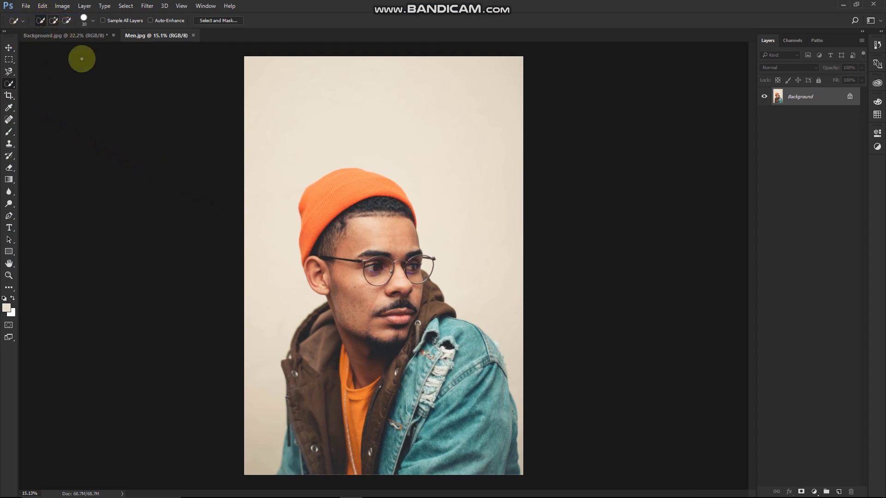
Select the whole man, from jacket to orange beanie, with a Quick Selection brush of about 600 px
{"action": "left_click", "coordinate": [358, 321]}
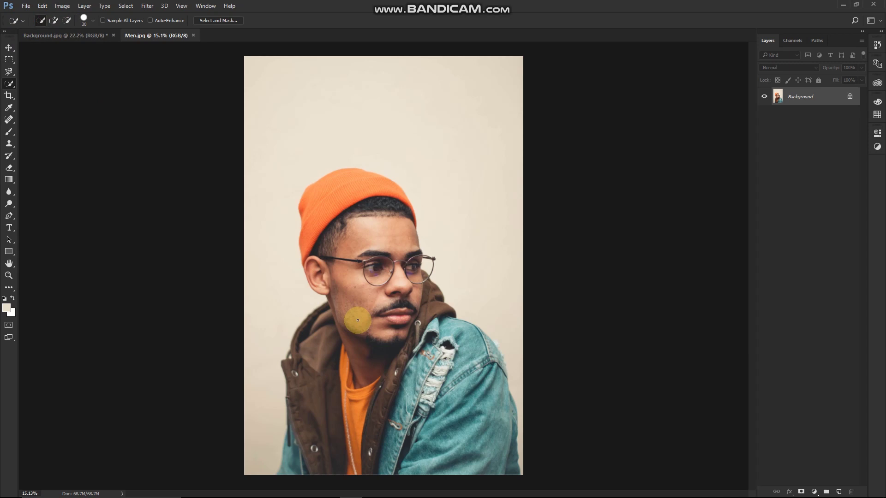
{"action": "key", "text": "bracketright"}
{"action": "key", "text": "bracketright"}
{"action": "key", "text": "bracketleft"}
{"action": "key", "text": "bracketleft"}
{"action": "key", "text": "bracketleft"}
{"action": "mouse_move", "coordinate": [335, 381]}
{"action": "left_mouse_down"}
{"action": "mouse_move", "coordinate": [321, 421]}
{"action": "mouse_move", "coordinate": [362, 421]}
{"action": "mouse_move", "coordinate": [447, 444]}
{"action": "mouse_move", "coordinate": [455, 364]}
{"action": "left_mouse_up"}
{"action": "mouse_move", "coordinate": [407, 347]}
{"action": "left_mouse_down"}
{"action": "mouse_move", "coordinate": [372, 259]}
{"action": "mouse_move", "coordinate": [348, 253]}
{"action": "mouse_move", "coordinate": [332, 210]}
{"action": "mouse_move", "coordinate": [342, 227]}
{"action": "left_mouse_up"}
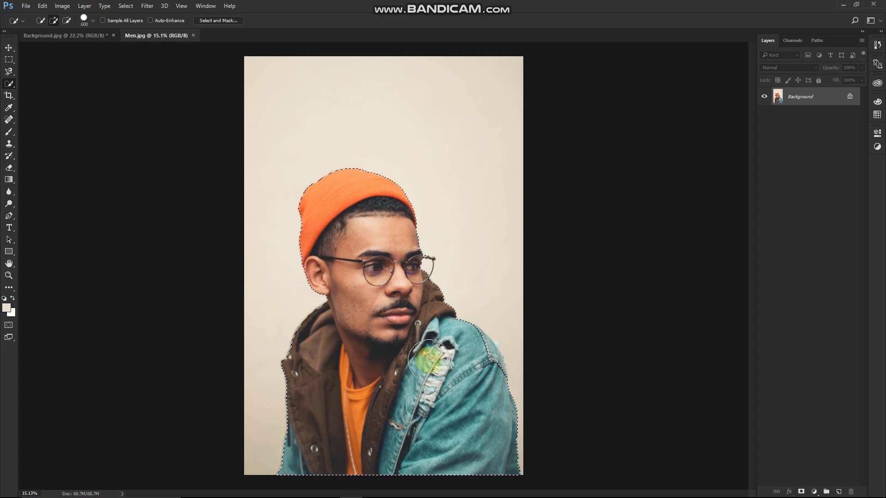
Reduce the selection brush to 300 px and refine the selection along the denim jacket's shoulder edge
{"action": "key", "text": "bracketleft"}
{"action": "key", "text": "bracketleft"}
{"action": "key", "text": "bracketleft"}
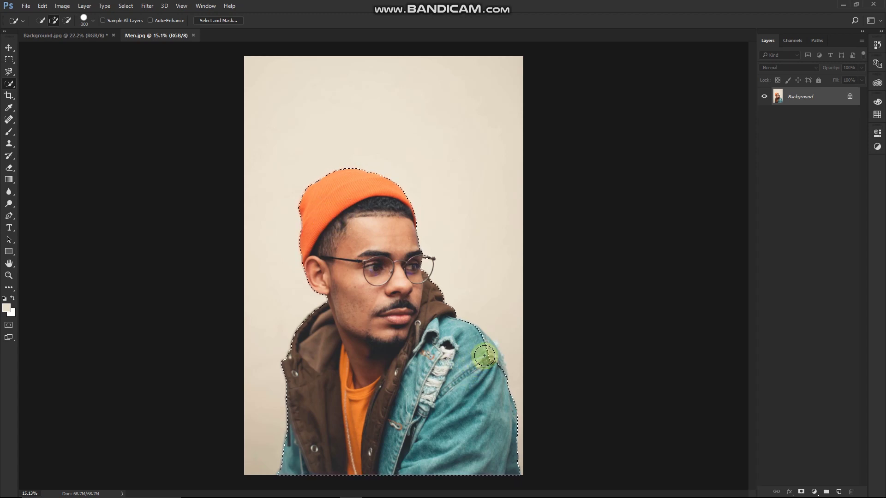
{"action": "scroll", "coordinate": [485, 356], "scroll_direction": "up", "scroll_amount": 5}
{"action": "mouse_move", "coordinate": [491, 357]}
{"action": "left_mouse_down"}
{"action": "mouse_move", "coordinate": [504, 371]}
{"action": "mouse_move", "coordinate": [504, 391]}
{"action": "left_mouse_up"}
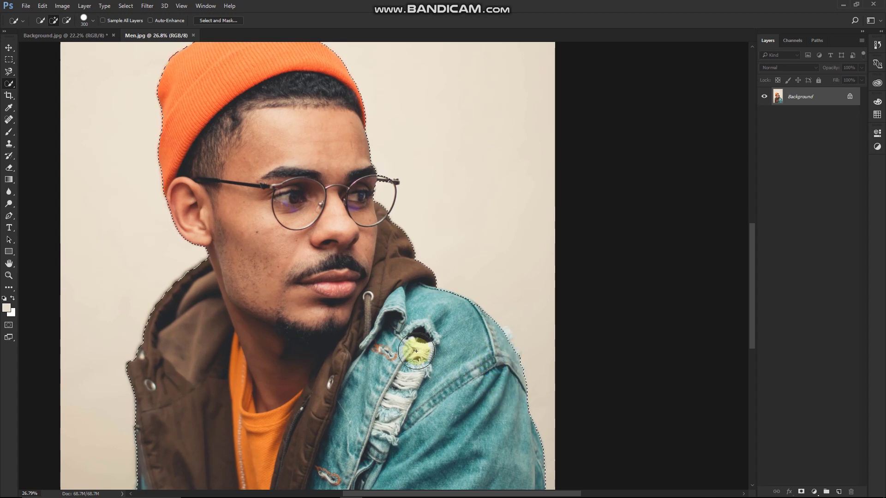
Reduce the brush to 10 px and add the outer hinge end of the glasses to the selection
{"action": "scroll", "coordinate": [374, 196], "scroll_direction": "up", "scroll_amount": 3}
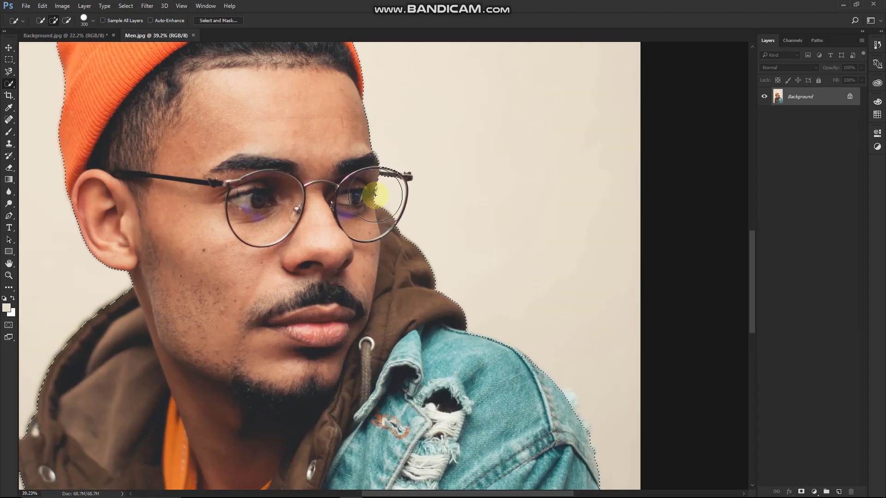
{"action": "scroll", "coordinate": [375, 196], "scroll_direction": "up", "scroll_amount": 10}
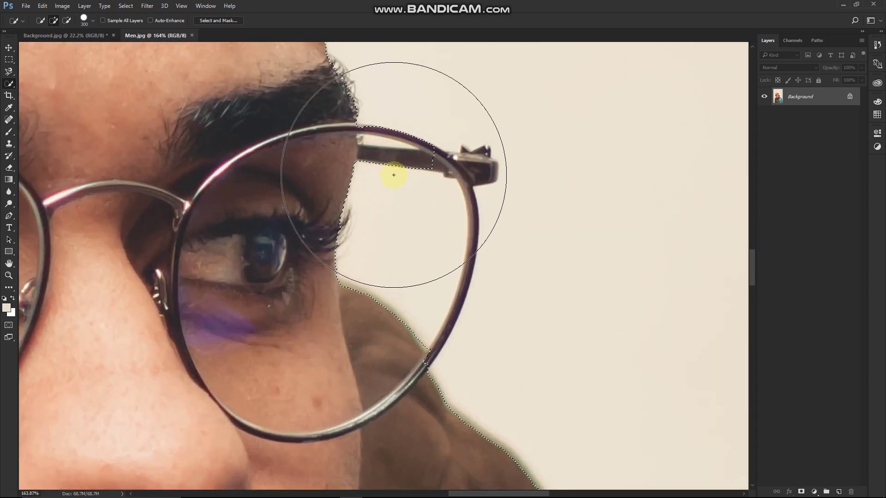
{"action": "key", "text": "bracketleft"}
{"action": "key", "text": "bracketleft"}
{"action": "key", "text": "bracketleft"}
{"action": "key", "text": "bracketleft"}
{"action": "key", "text": "bracketleft"}
{"action": "key", "text": "bracketleft"}
{"action": "key", "text": "bracketleft"}
{"action": "key", "text": "bracketleft"}
{"action": "key", "text": "bracketleft"}
{"action": "key", "text": "bracketleft"}
{"action": "key", "text": "bracketleft"}
{"action": "key", "text": "bracketleft"}
{"action": "key", "text": "bracketleft"}
{"action": "key", "text": "bracketleft"}
{"action": "key", "text": "bracketleft"}
{"action": "key", "text": "bracketleft"}
{"action": "key", "text": "bracketleft"}
{"action": "key", "text": "bracketleft"}
{"action": "key", "text": "bracketleft"}
{"action": "left_click_drag", "start_coordinate": [429, 152], "coordinate": [439, 157]}
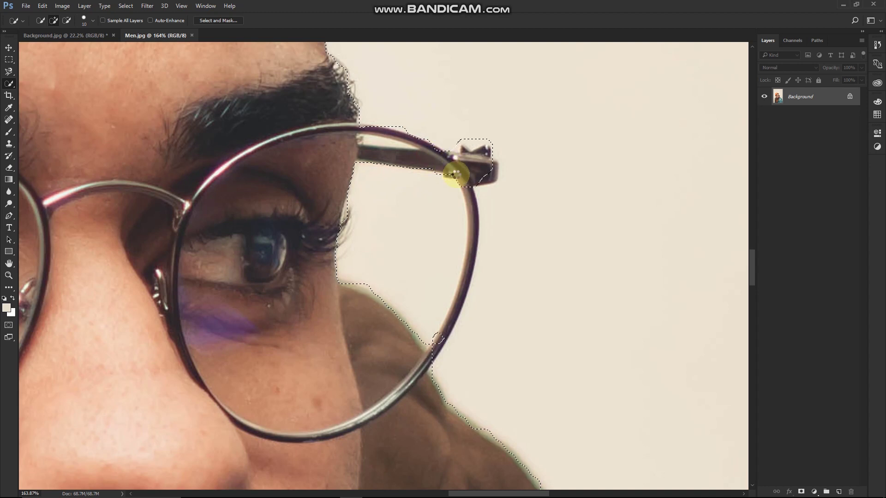
Add the outer rim of the far eyeglass lens to the selection with an 8 px brush
{"action": "key", "text": "bracketleft"}
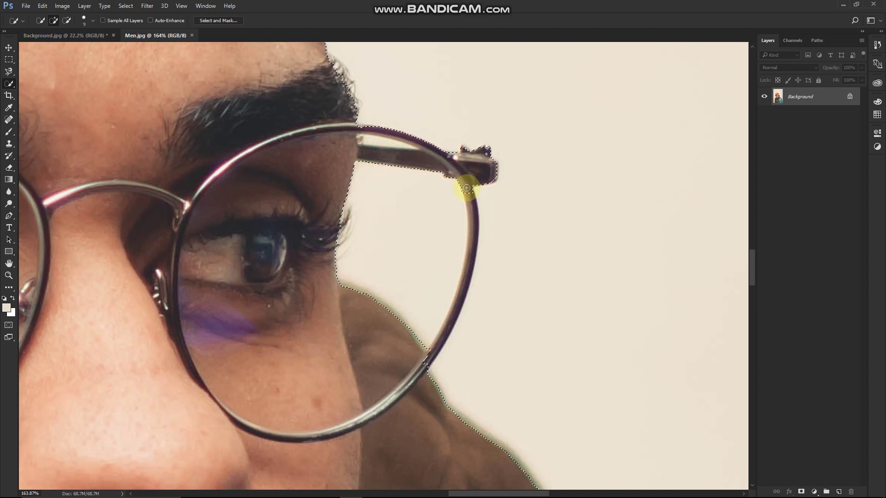
{"action": "scroll", "coordinate": [466, 188], "scroll_direction": "up", "scroll_amount": 3}
{"action": "key", "text": "bracketleft"}
{"action": "mouse_move", "coordinate": [467, 189]}
{"action": "left_mouse_down"}
{"action": "mouse_move", "coordinate": [474, 275]}
{"action": "mouse_move", "coordinate": [448, 361]}
{"action": "left_mouse_up"}
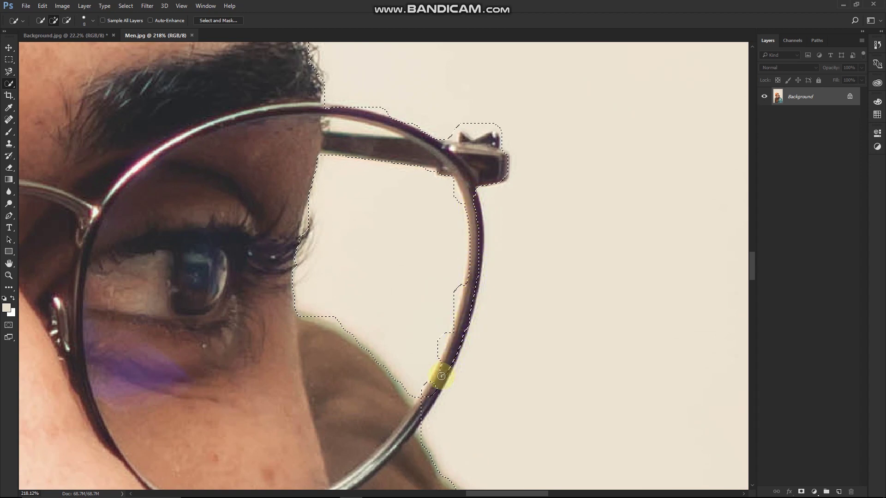
{"action": "left_click_drag", "start_coordinate": [421, 402], "coordinate": [420, 396]}
{"action": "left_click_drag", "start_coordinate": [468, 198], "coordinate": [473, 207]}
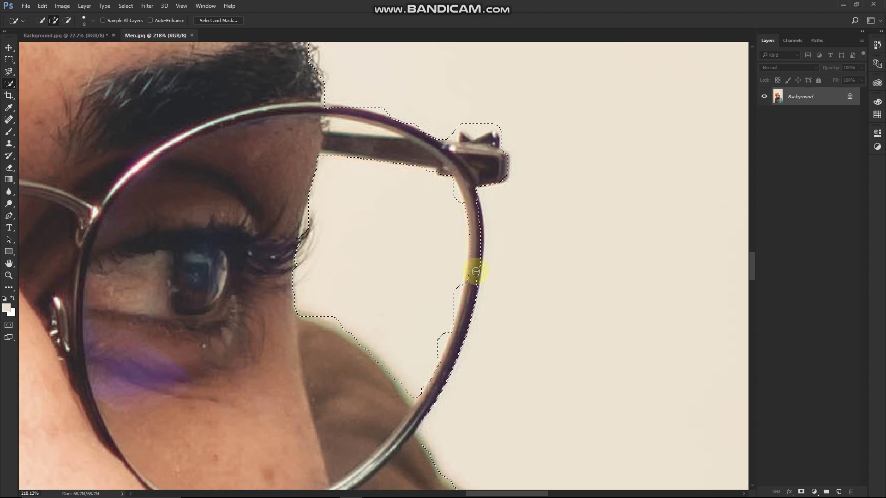
{"action": "left_click_drag", "start_coordinate": [475, 280], "coordinate": [474, 280]}
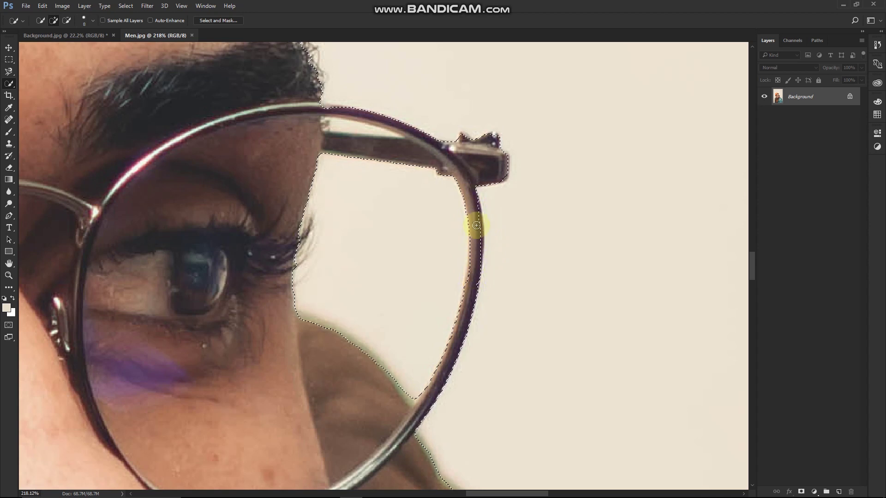
{"action": "scroll", "coordinate": [473, 218], "scroll_direction": "up", "scroll_amount": 4}
{"action": "left_click_drag", "start_coordinate": [471, 194], "coordinate": [479, 218]}
{"action": "left_click_drag", "start_coordinate": [478, 283], "coordinate": [477, 293]}
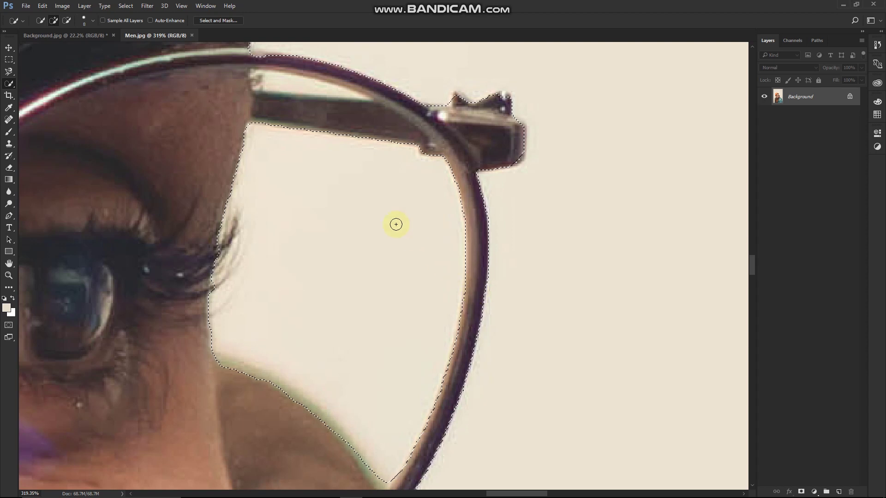
Subtract the background gap between the upper lens rim and the temple arm from the selection, using a 4 px brush
{"action": "left_click", "coordinate": [67, 20]}
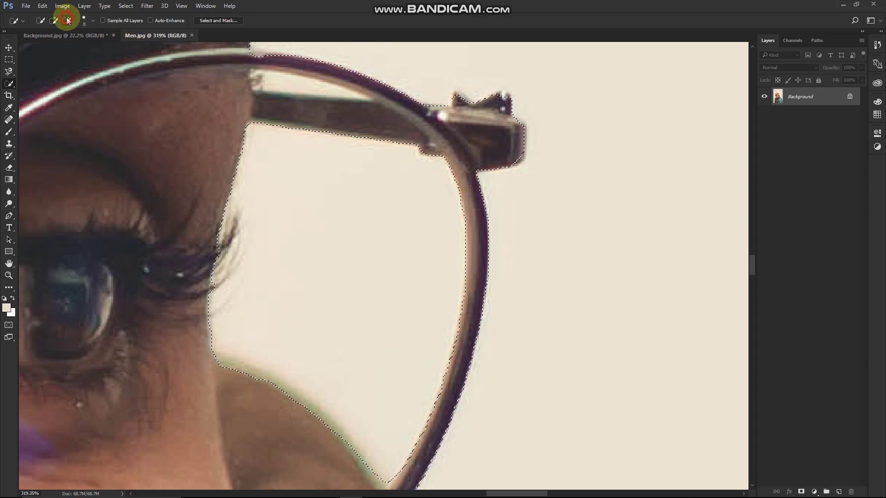
{"action": "scroll", "coordinate": [257, 57], "scroll_direction": "up", "scroll_amount": 2}
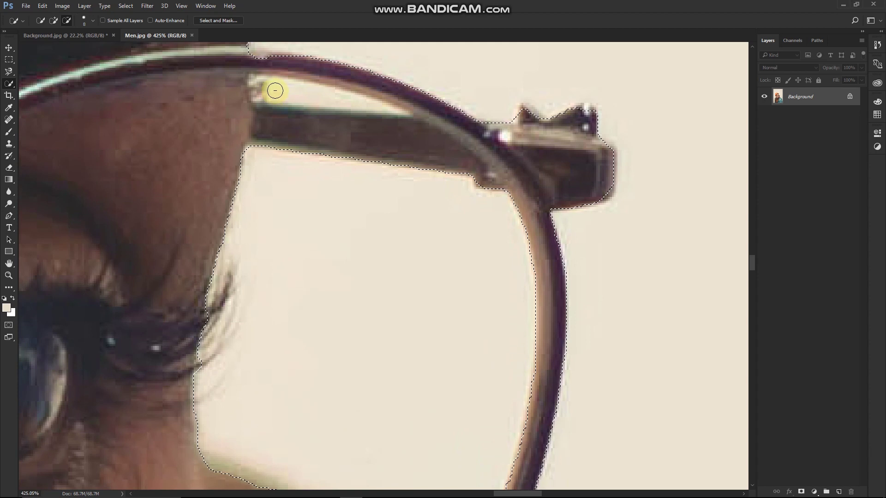
{"action": "left_click_drag", "start_coordinate": [277, 91], "coordinate": [310, 95]}
{"action": "key", "text": "bracketleft"}
{"action": "key", "text": "bracketleft"}
{"action": "key", "text": "bracketleft"}
{"action": "key", "text": "bracketleft"}
{"action": "left_click_drag", "start_coordinate": [312, 93], "coordinate": [356, 104]}
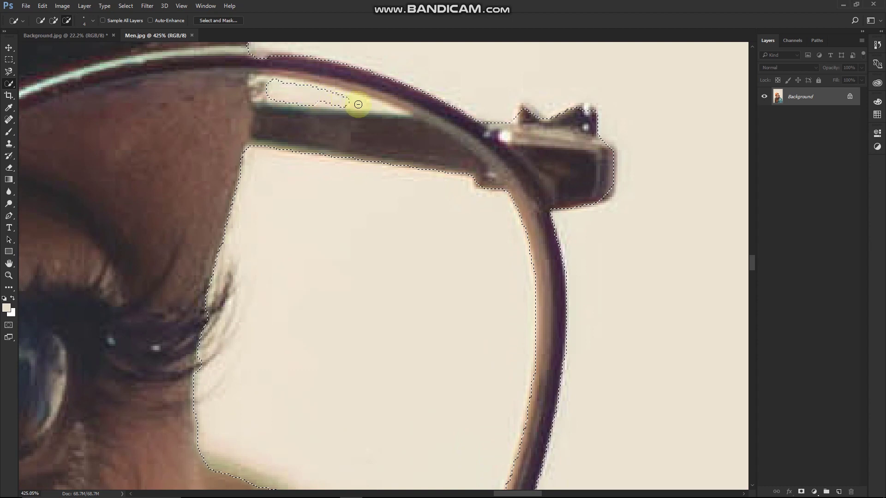
{"action": "left_click_drag", "start_coordinate": [319, 99], "coordinate": [333, 103]}
{"action": "left_click", "coordinate": [383, 107]}
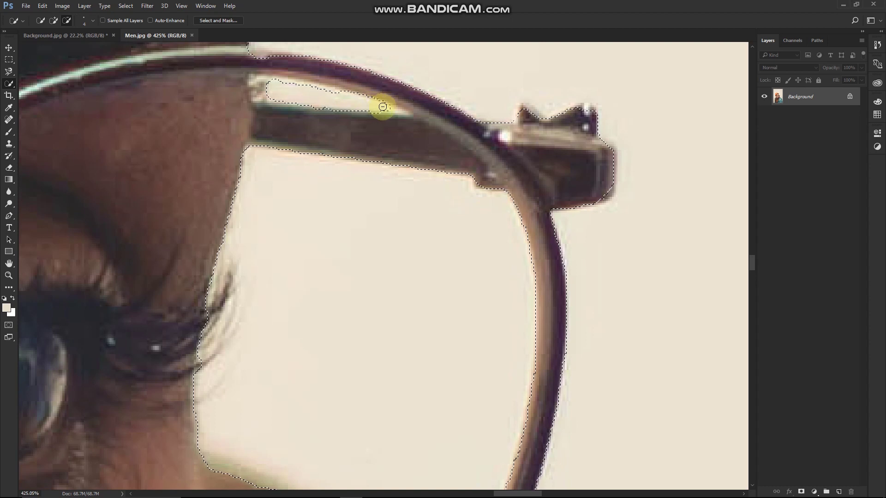
{"action": "left_click_drag", "start_coordinate": [269, 84], "coordinate": [270, 97]}
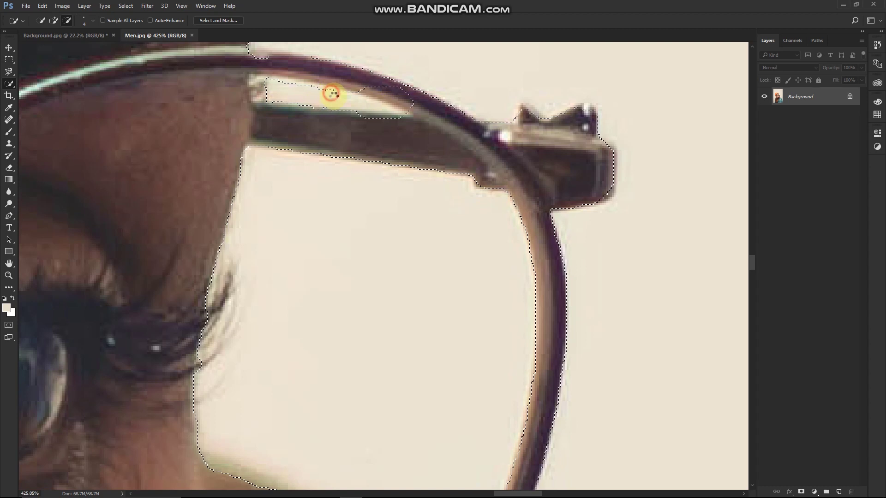
Copy the selected man to a new layer and check the cutout by briefly hiding the Background layer
{"action": "scroll", "coordinate": [331, 95], "scroll_direction": "down", "scroll_amount": 10}
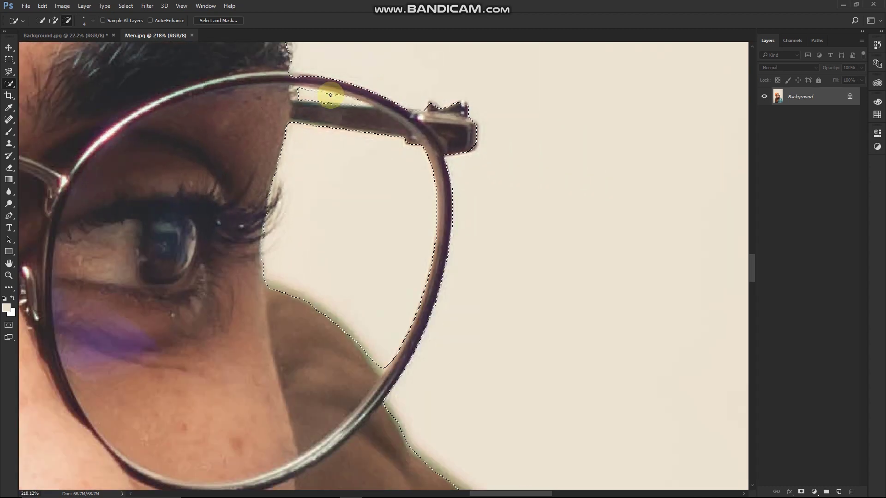
{"action": "scroll", "coordinate": [330, 96], "scroll_direction": "down", "scroll_amount": 8}
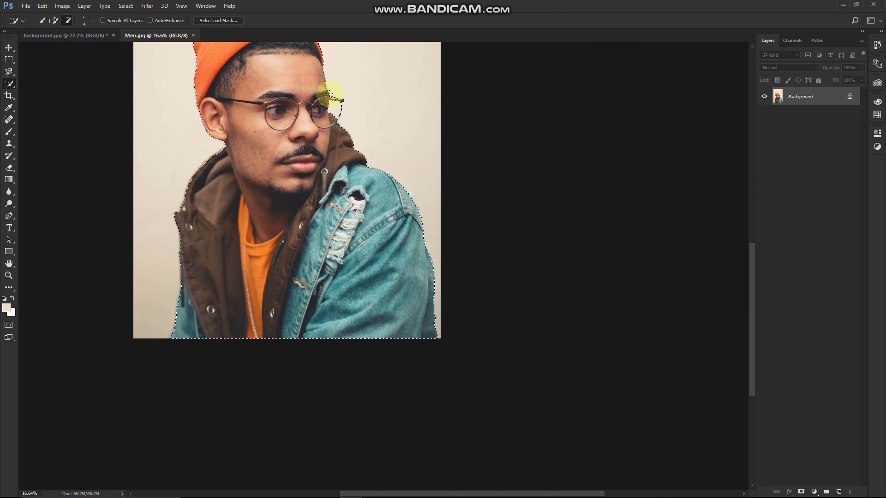
{"action": "scroll", "coordinate": [330, 94], "scroll_direction": "down", "scroll_amount": 1}
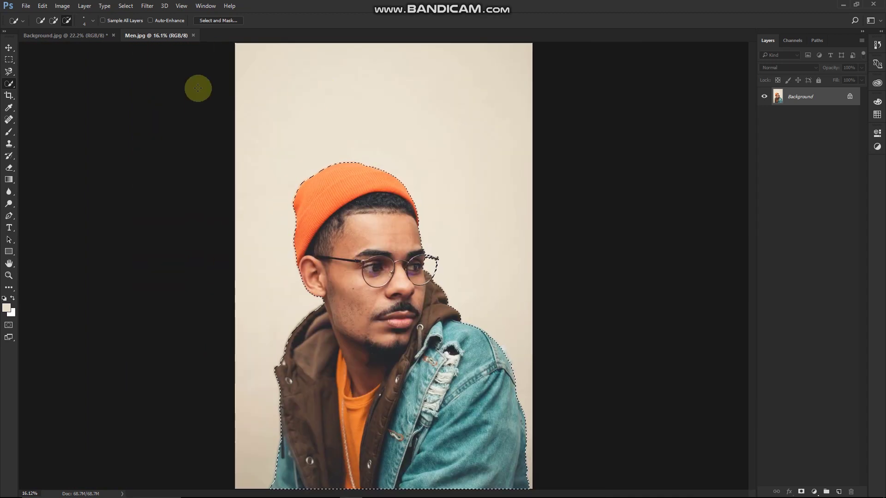
{"action": "left_click", "coordinate": [9, 49]}
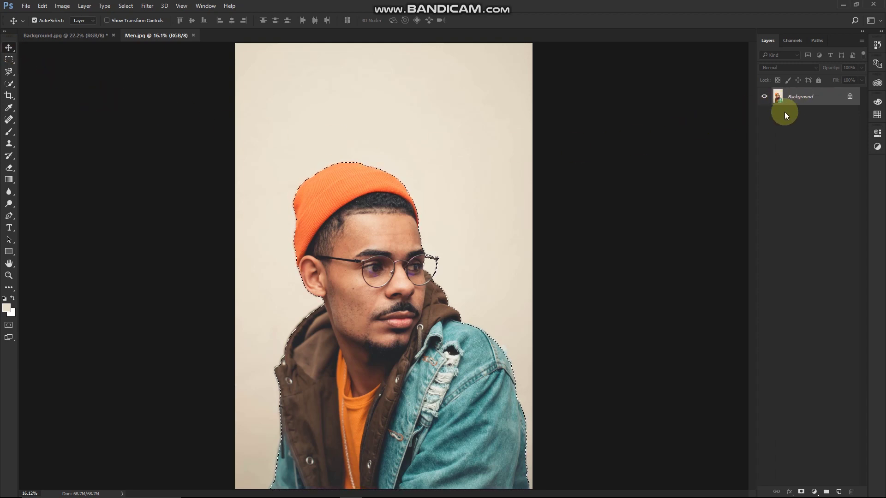
{"action": "left_click", "coordinate": [85, 6]}
{"action": "mouse_move", "coordinate": [91, 19]}
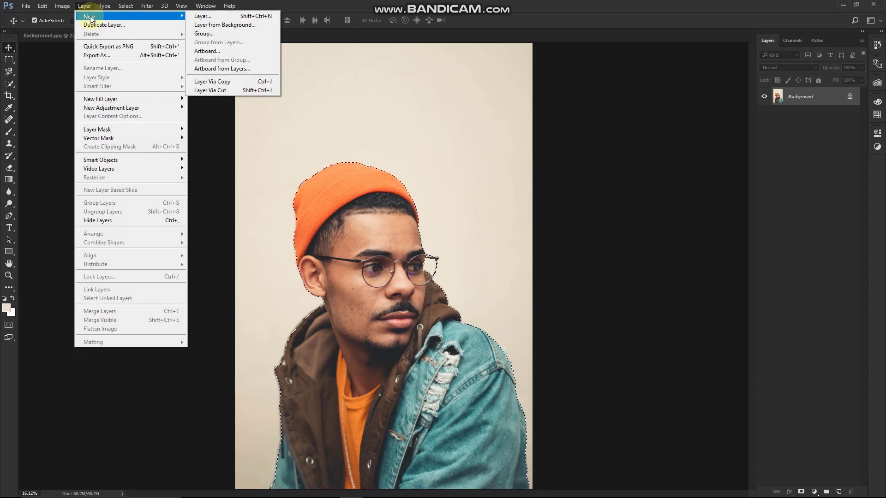
{"action": "left_click", "coordinate": [236, 87]}
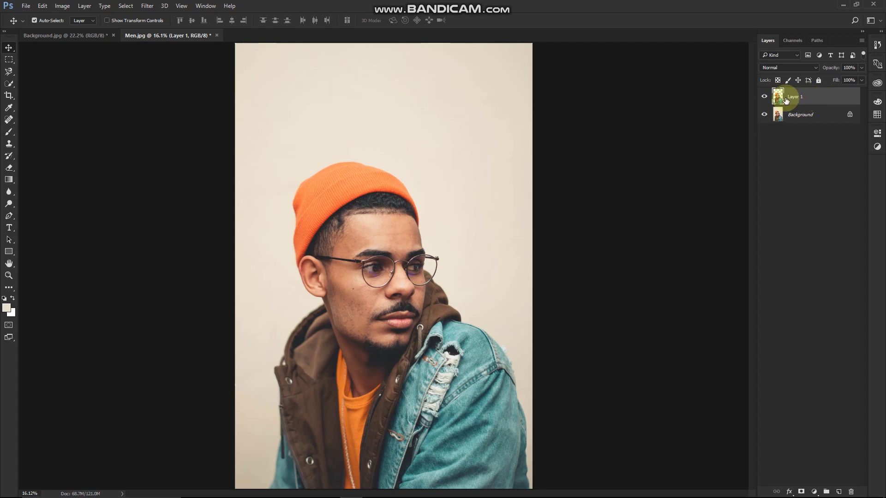
{"action": "left_click", "coordinate": [764, 117]}
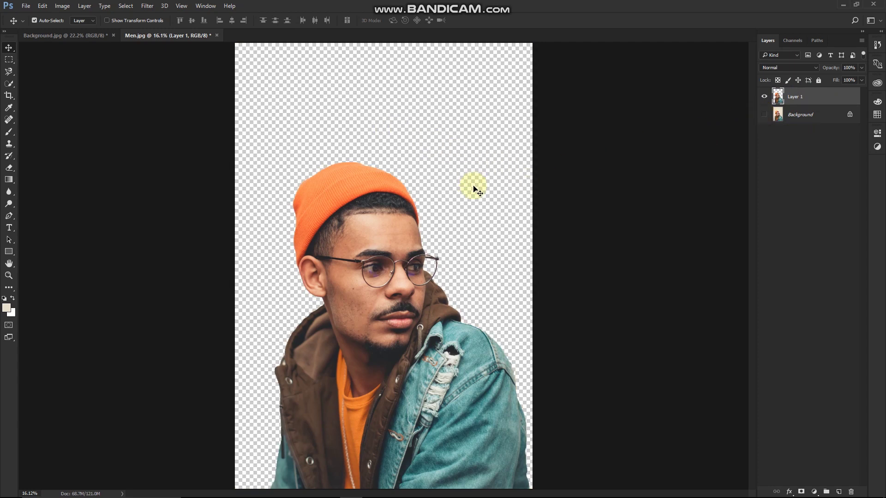
{"action": "left_click", "coordinate": [764, 115]}
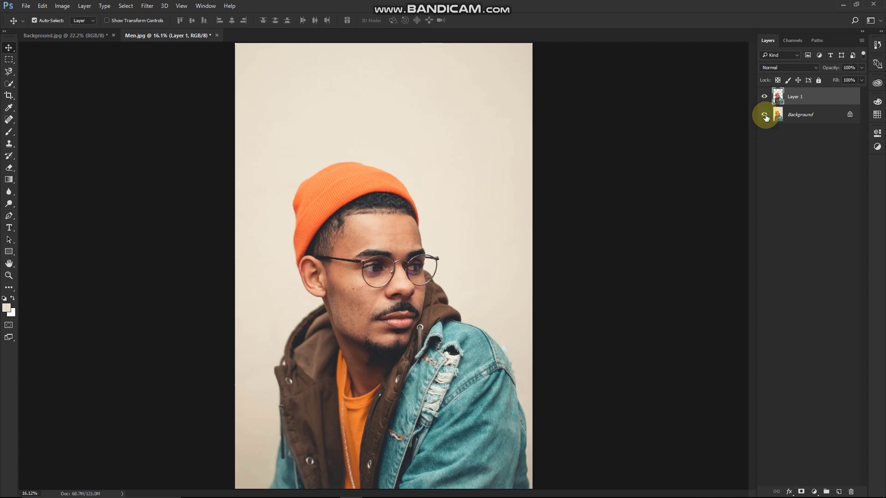
Hide the Background layer and set up an Export As of the cutout in PNG format with transparency
{"action": "left_click", "coordinate": [765, 116]}
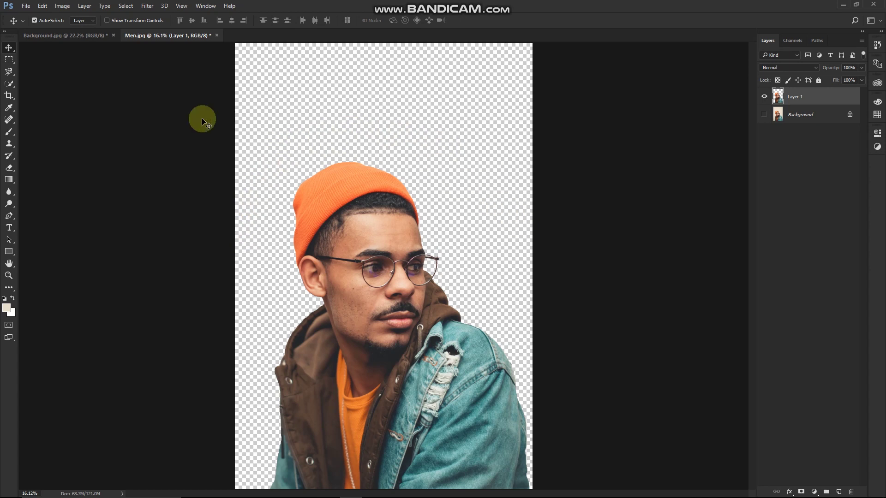
{"action": "left_click", "coordinate": [24, 6]}
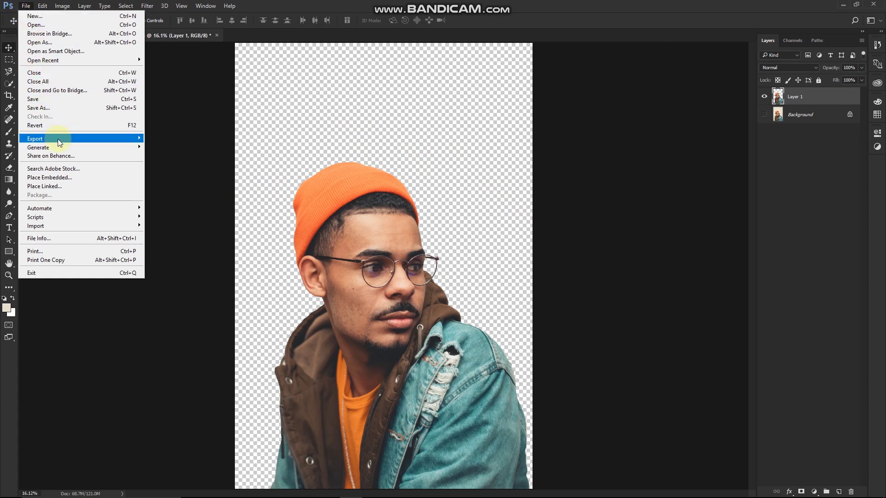
{"action": "mouse_move", "coordinate": [57, 139]}
{"action": "left_click", "coordinate": [174, 148]}
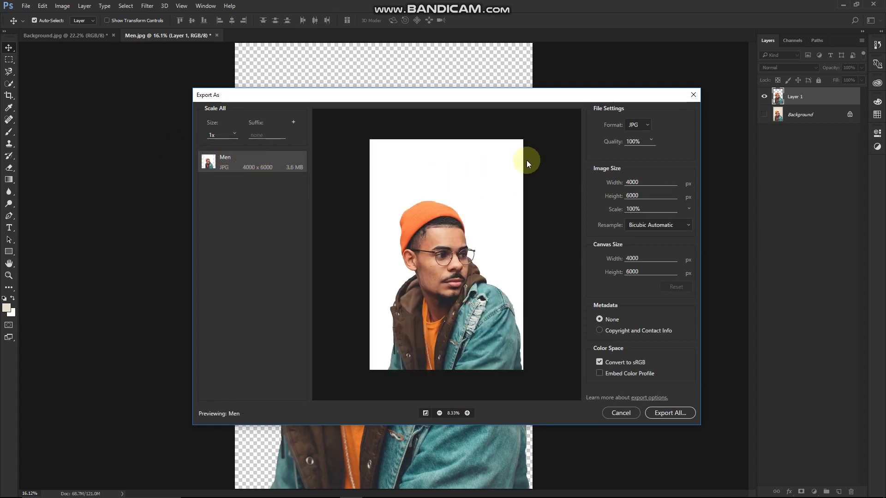
{"action": "left_click", "coordinate": [646, 126]}
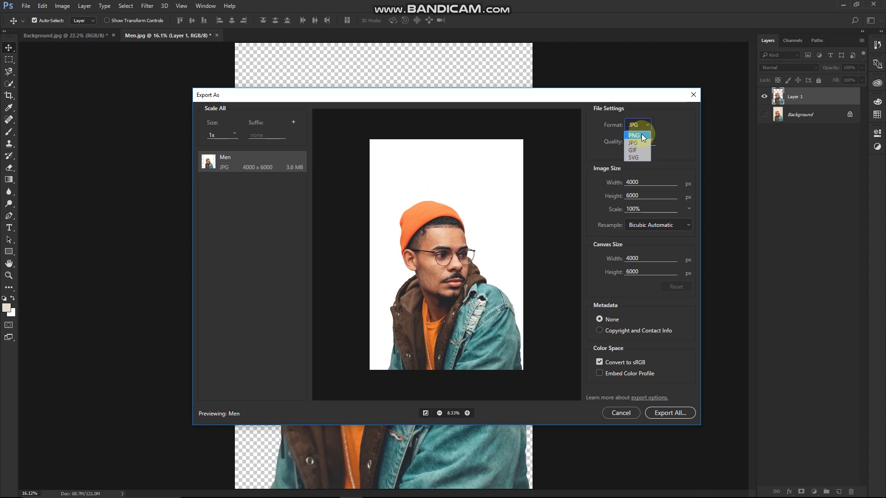
{"action": "left_click", "coordinate": [642, 136]}
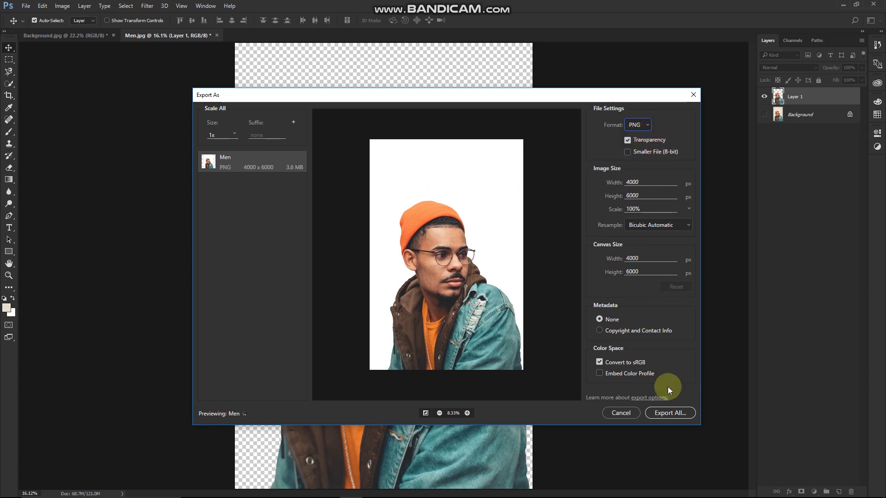
Export the cutout to the Pictures folder under the file name Transparent Men.png
{"action": "left_click", "coordinate": [668, 413]}
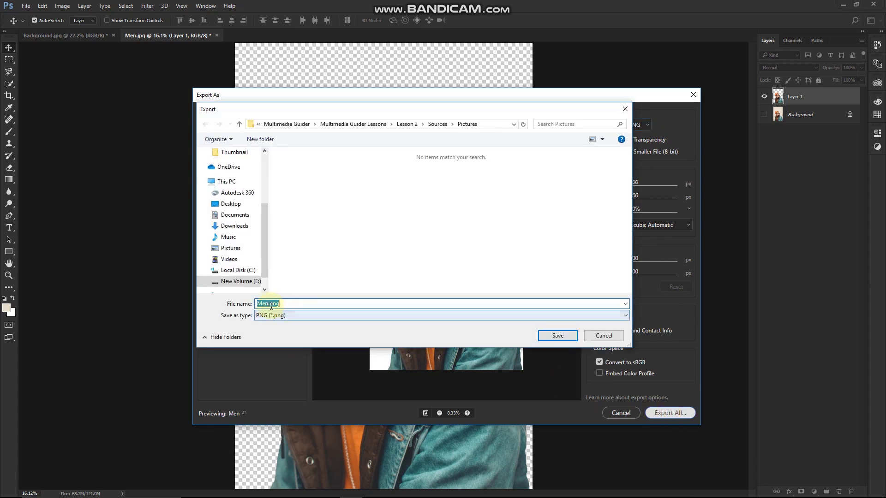
{"action": "left_click", "coordinate": [258, 305]}
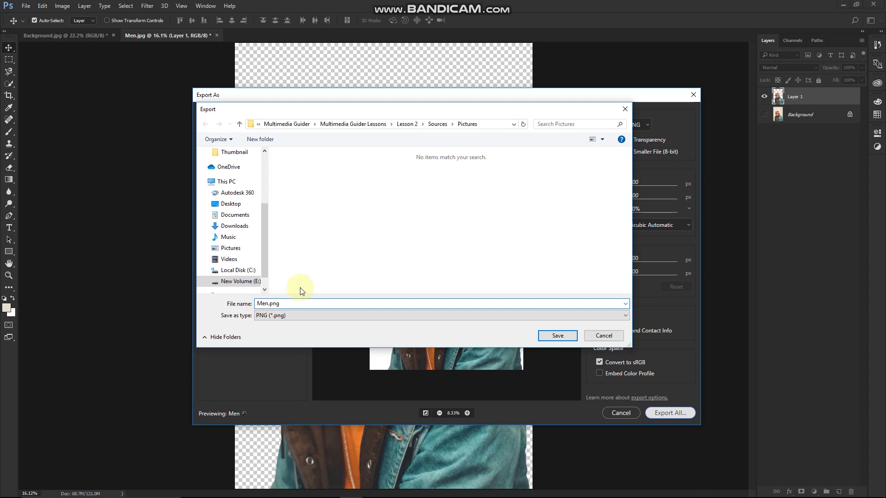
{"action": "type", "text": "Transparent"}
{"action": "left_click", "coordinate": [556, 336]}
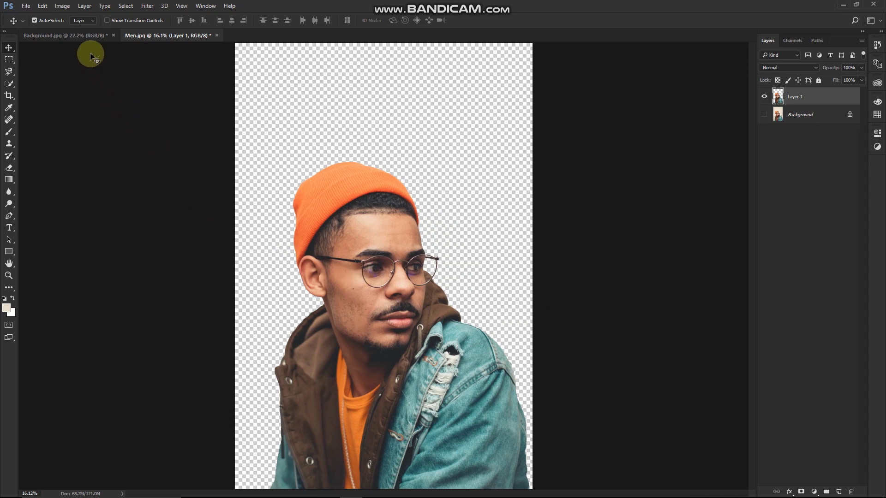
Place Transparent Men.png as an embedded image in Background.jpg, keeping its default size and position
{"action": "left_click", "coordinate": [90, 40]}
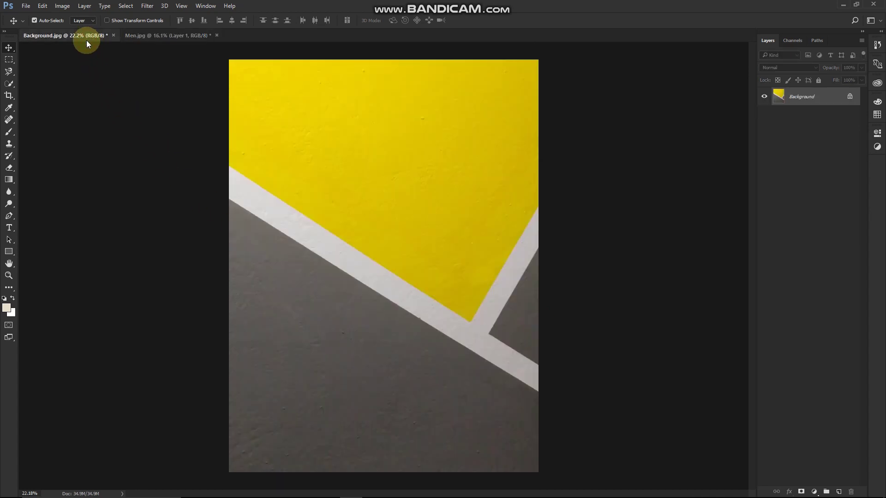
{"action": "left_click", "coordinate": [26, 7]}
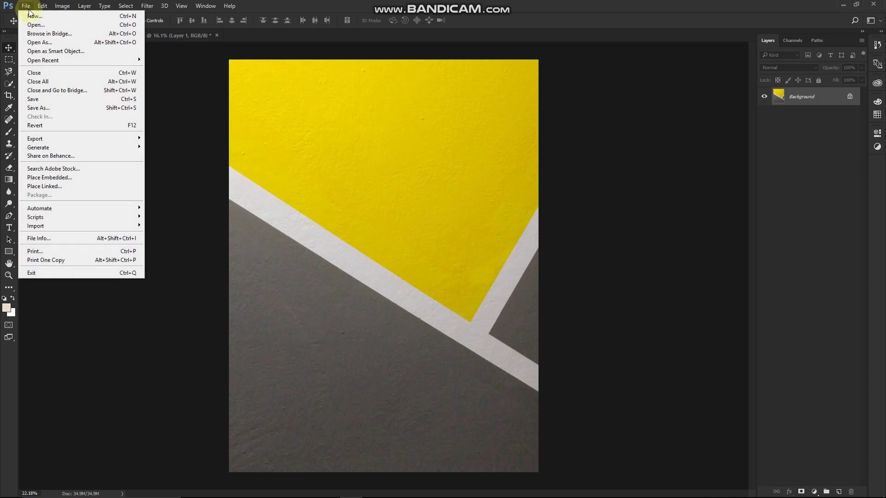
{"action": "left_click", "coordinate": [74, 177]}
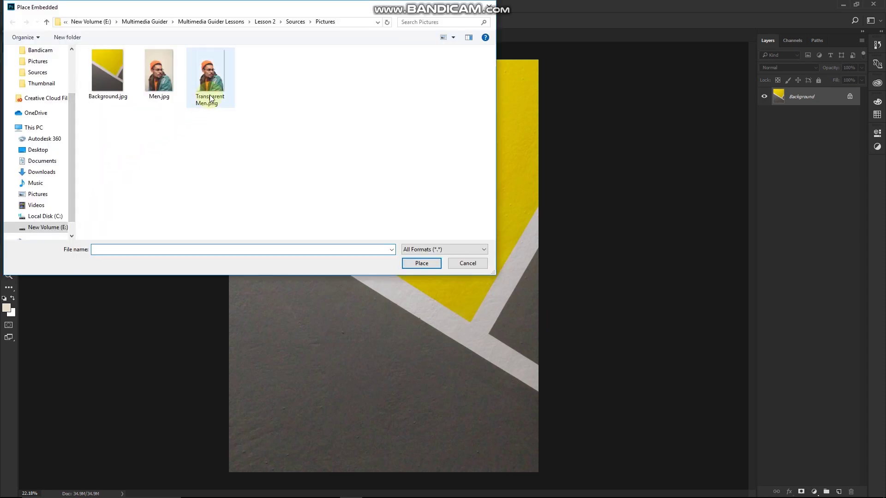
{"action": "left_click", "coordinate": [209, 102]}
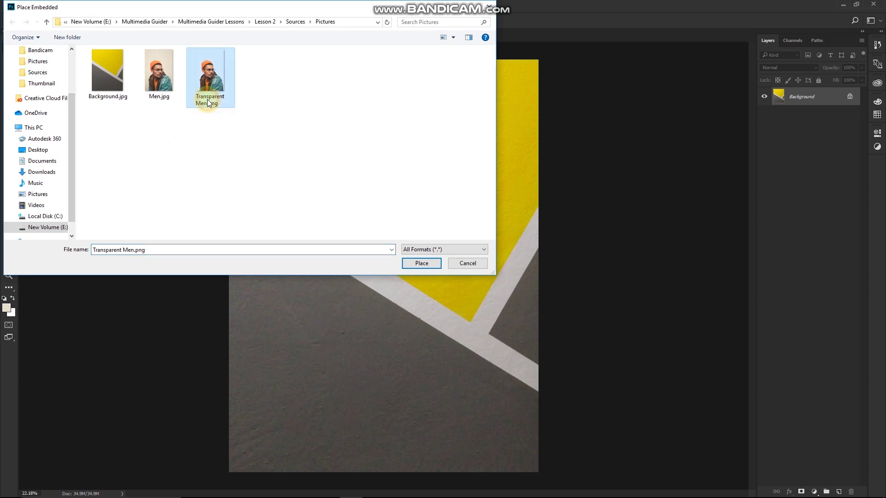
{"action": "left_click", "coordinate": [409, 262]}
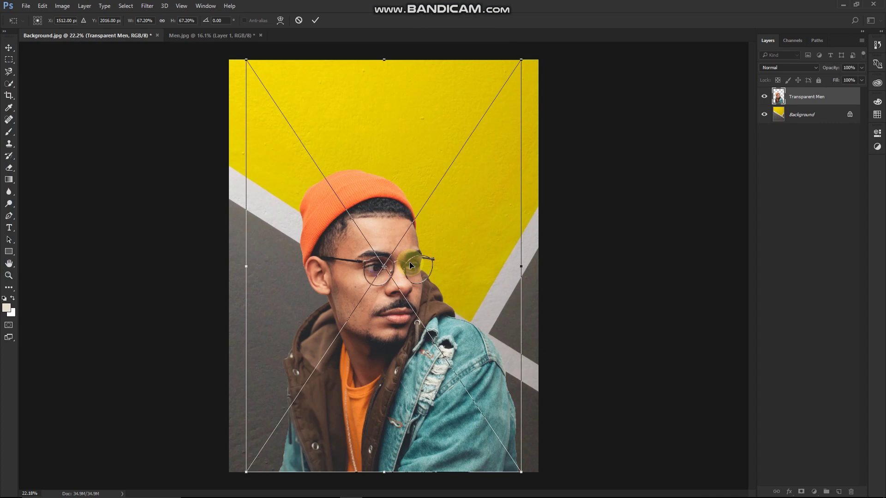
{"action": "key", "text": "Return"}
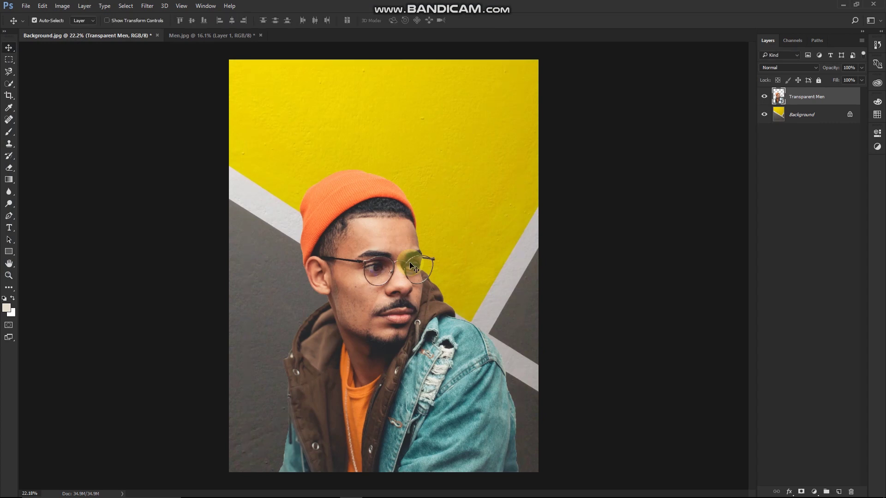